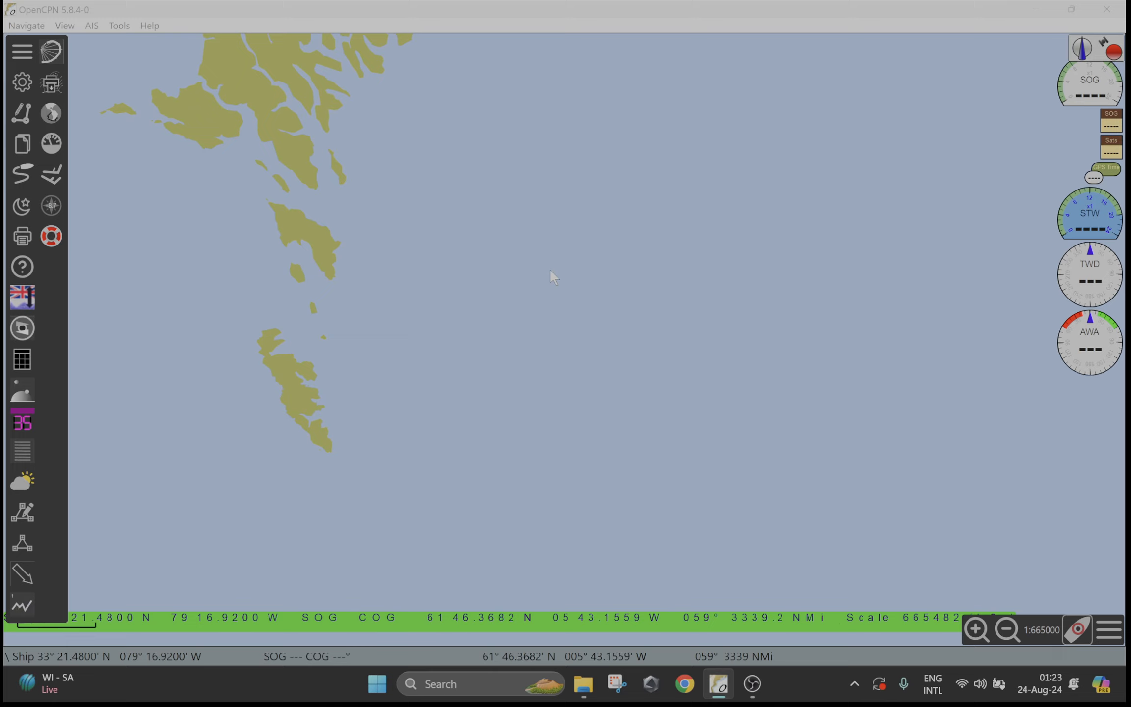
Step: Drop a mark in the open sea east of the islands at about 61° 49.6' N, 005° 35' W
drag(526, 321, 591, 390)
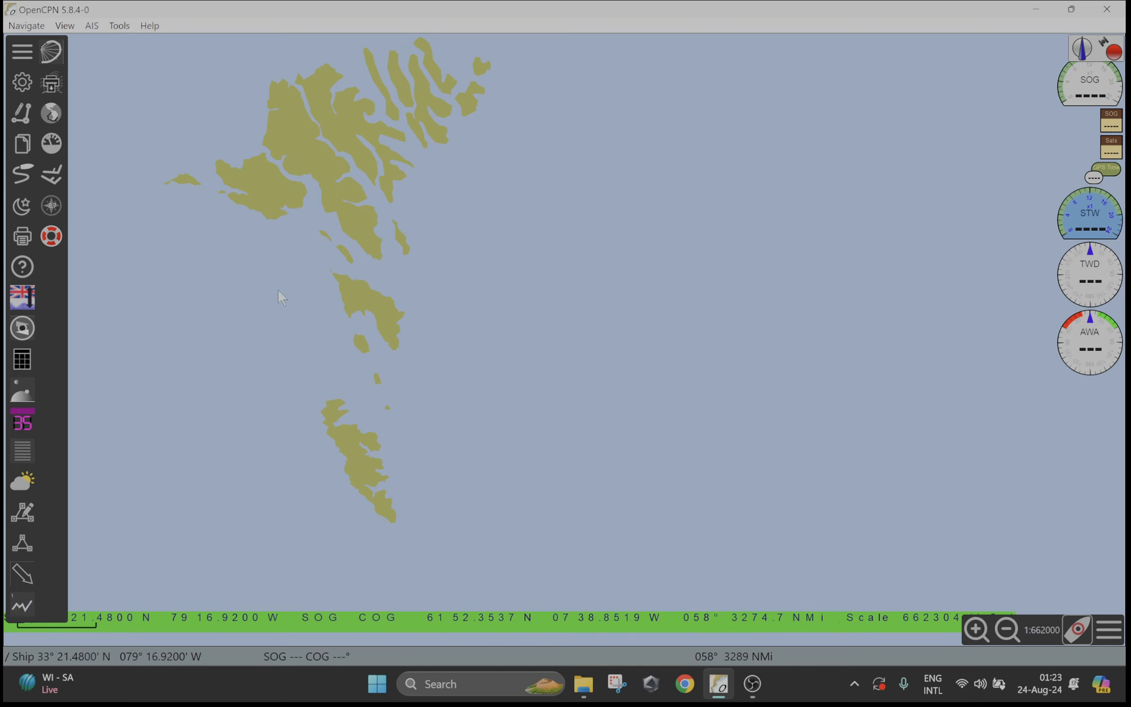
drag(715, 350, 669, 307)
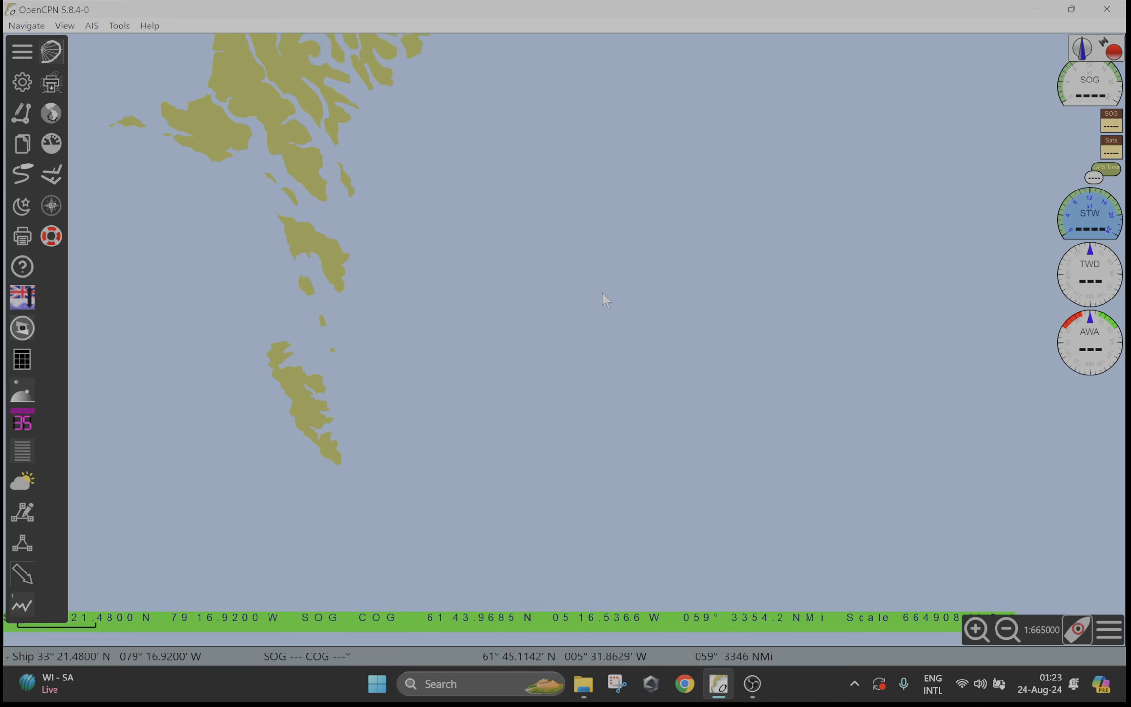
drag(606, 278, 601, 290)
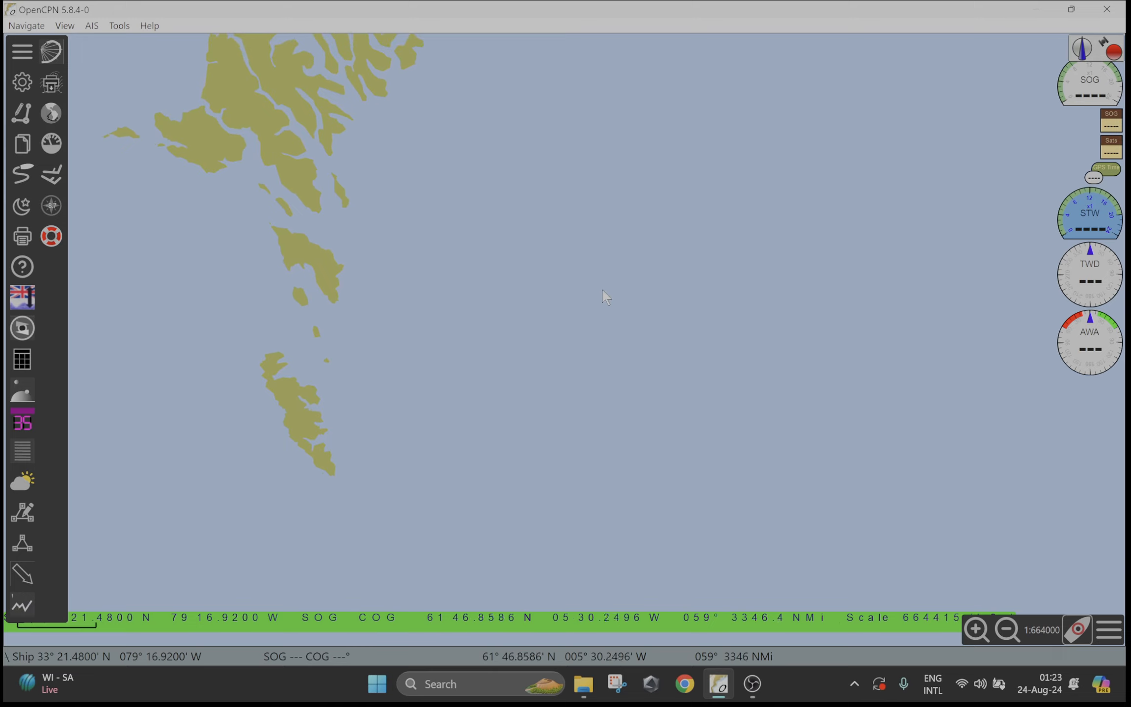
right_click(584, 268)
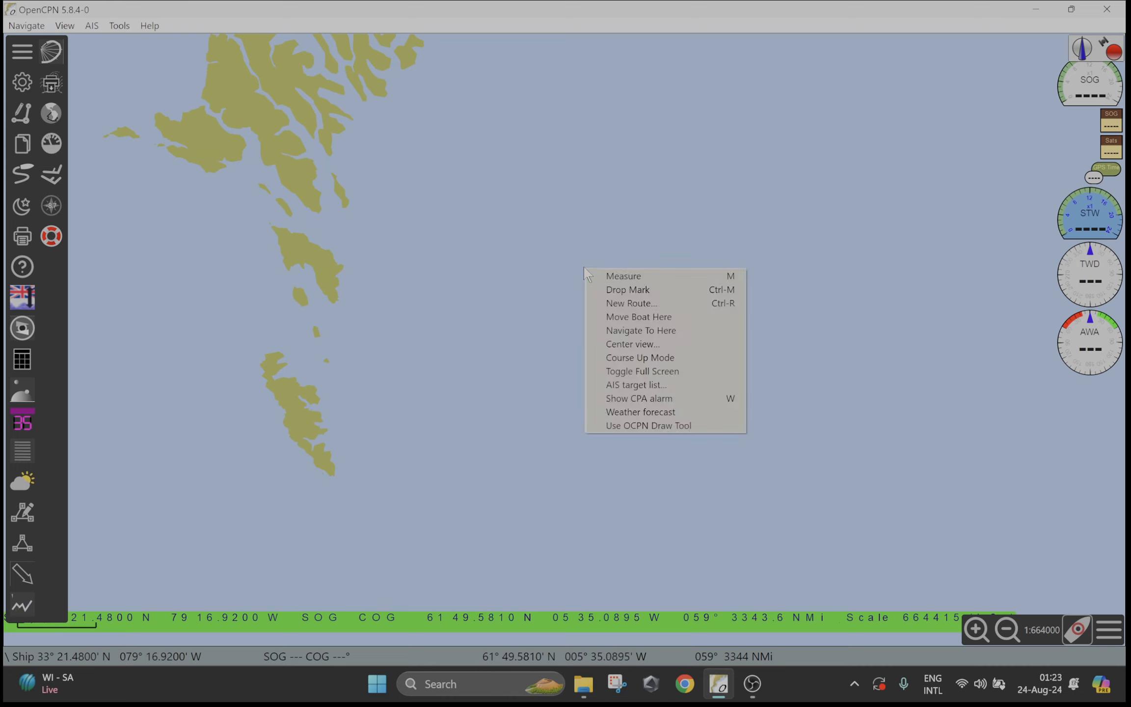
click(628, 290)
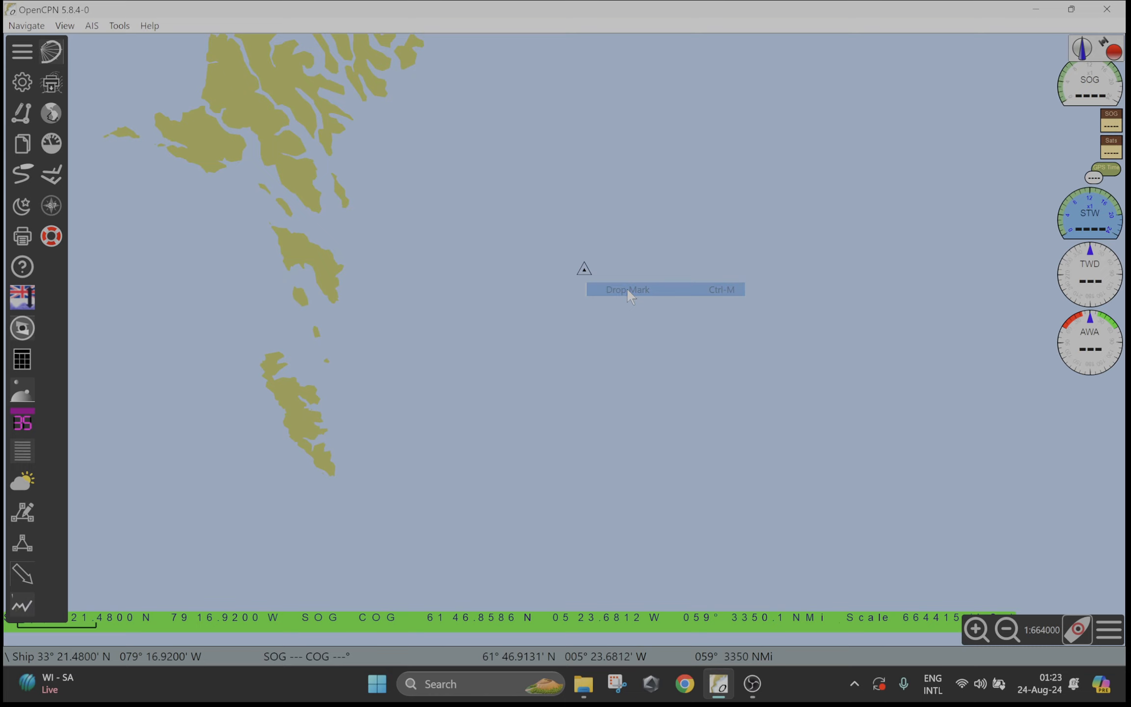
Step: Name the new waypoint "Moon 06:23Z" and set its position to latitude 62, longitude 6 W
right_click(584, 270)
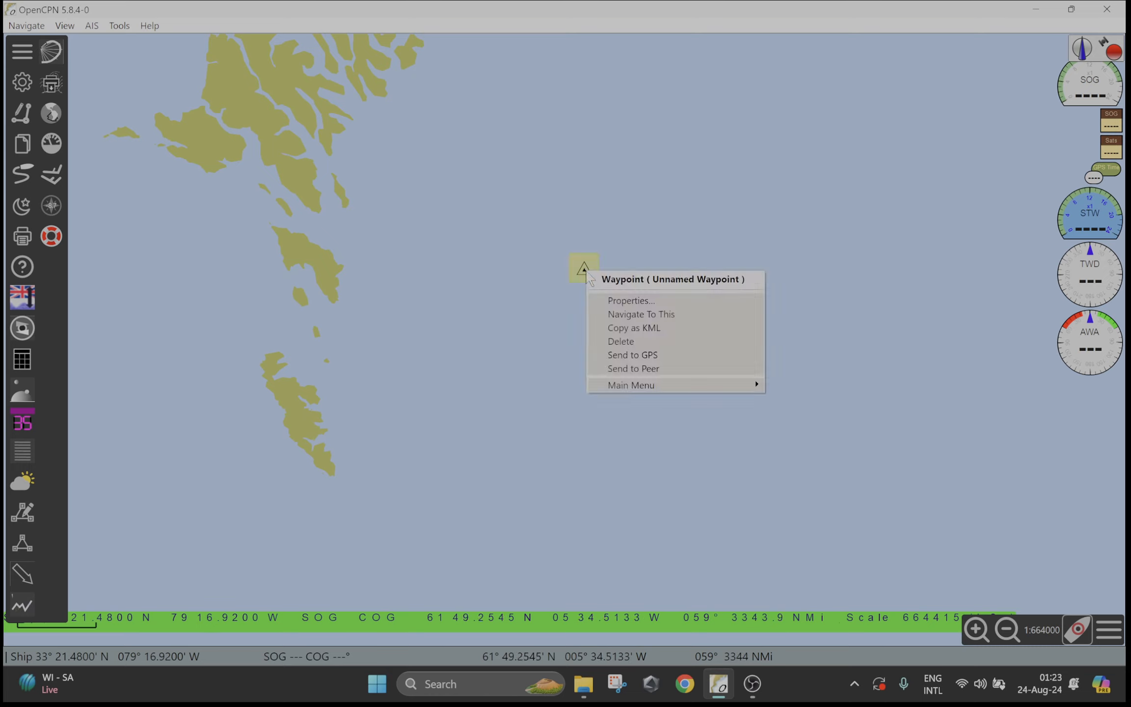
click(612, 301)
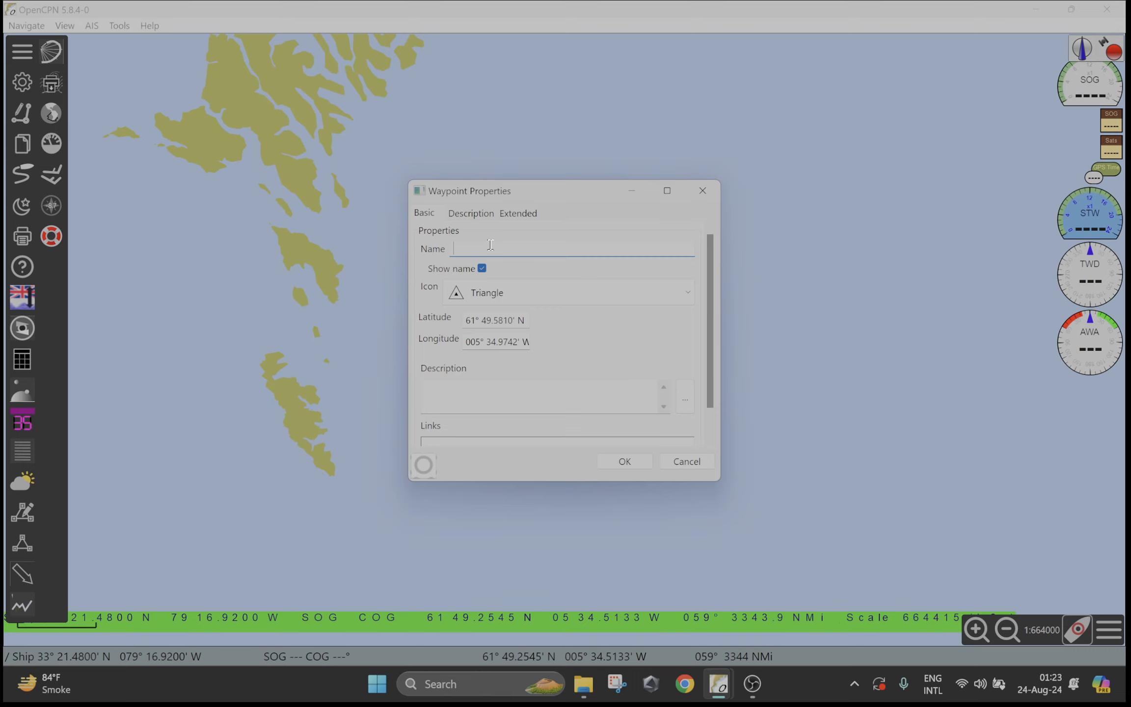
text(Moon 06:23Z)
drag(530, 321, 341, 316)
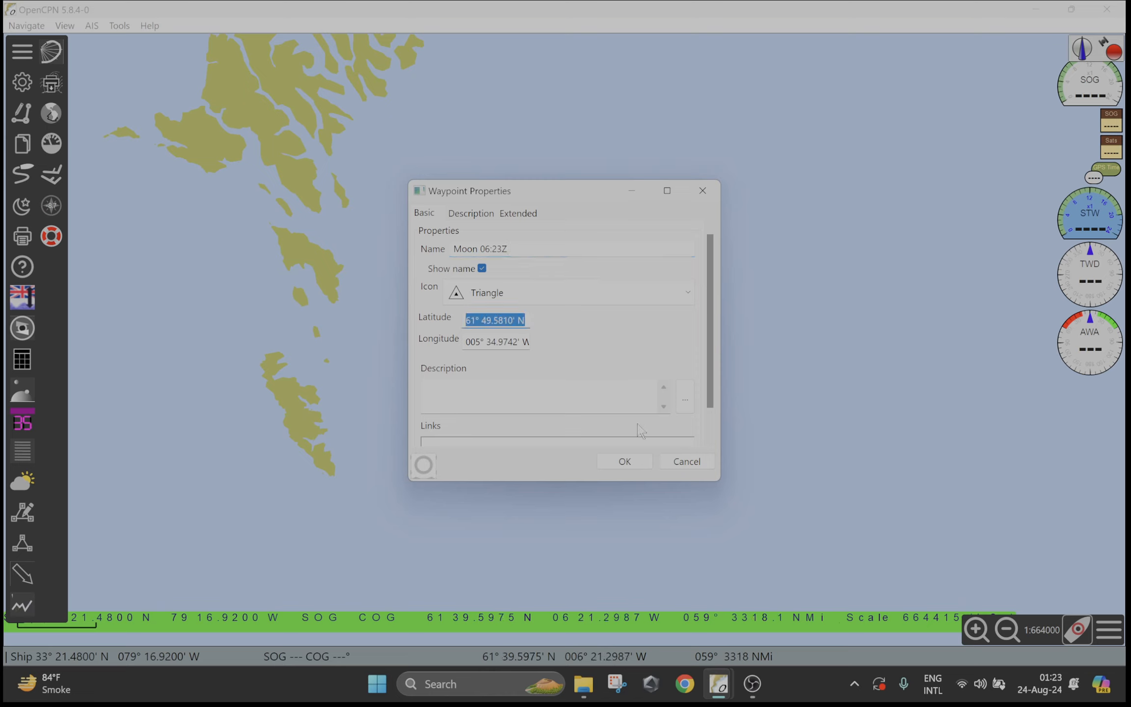
text(62)
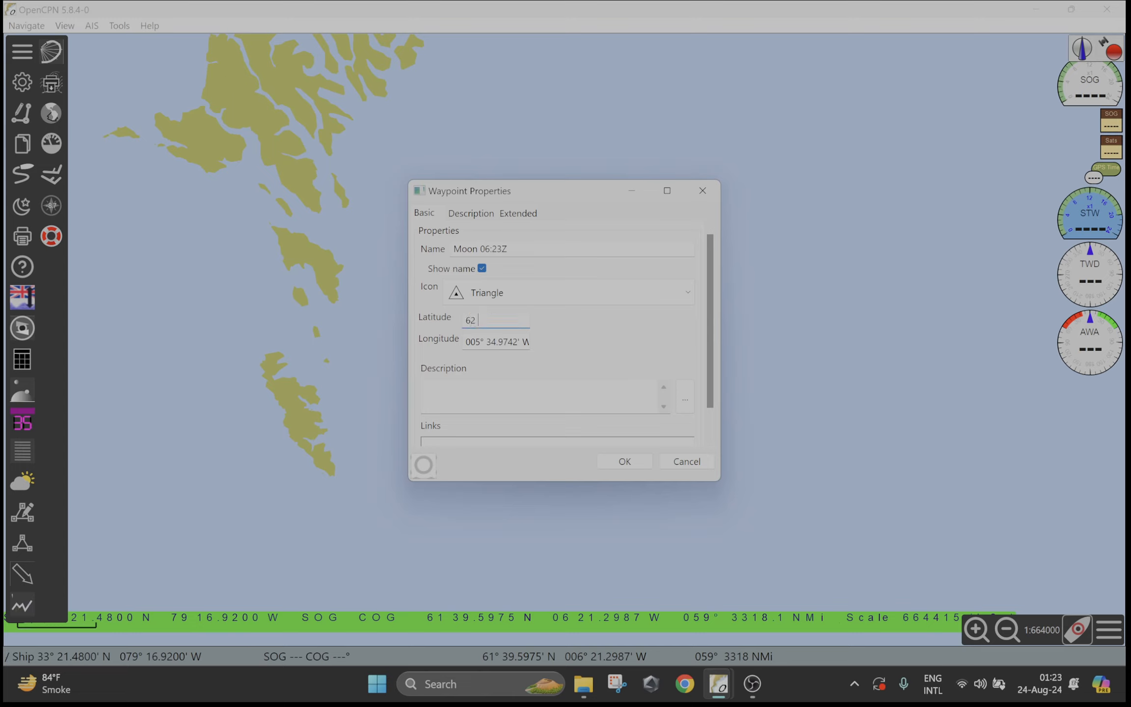
key(Tab)
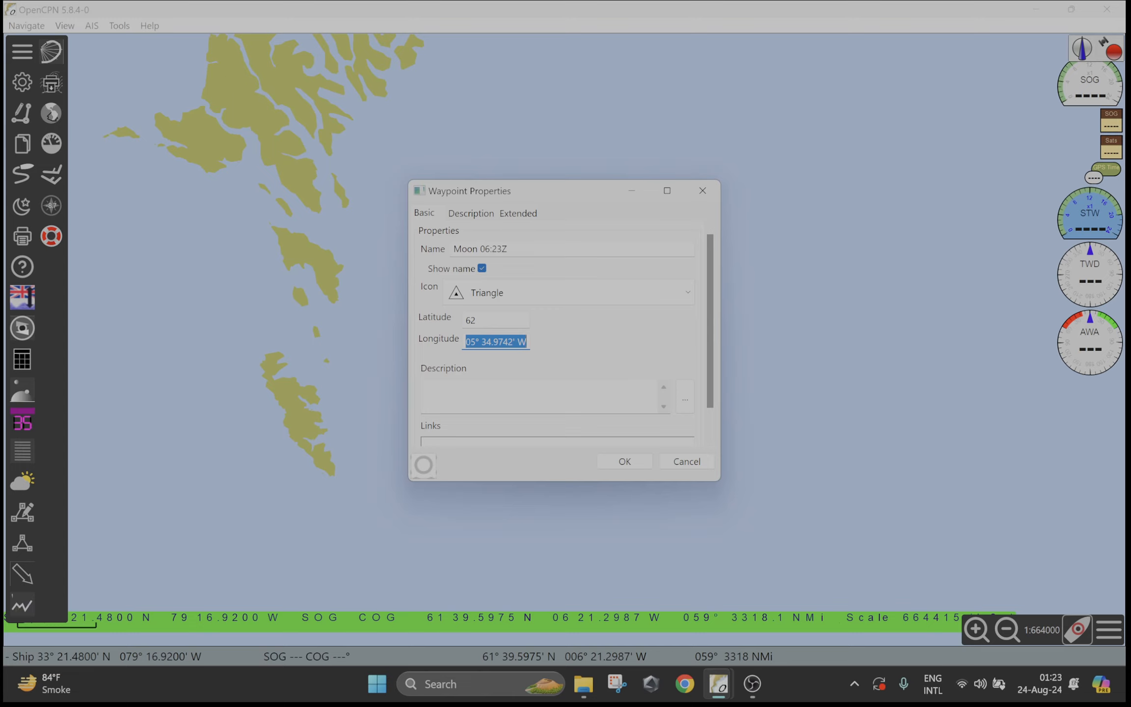
text(6)
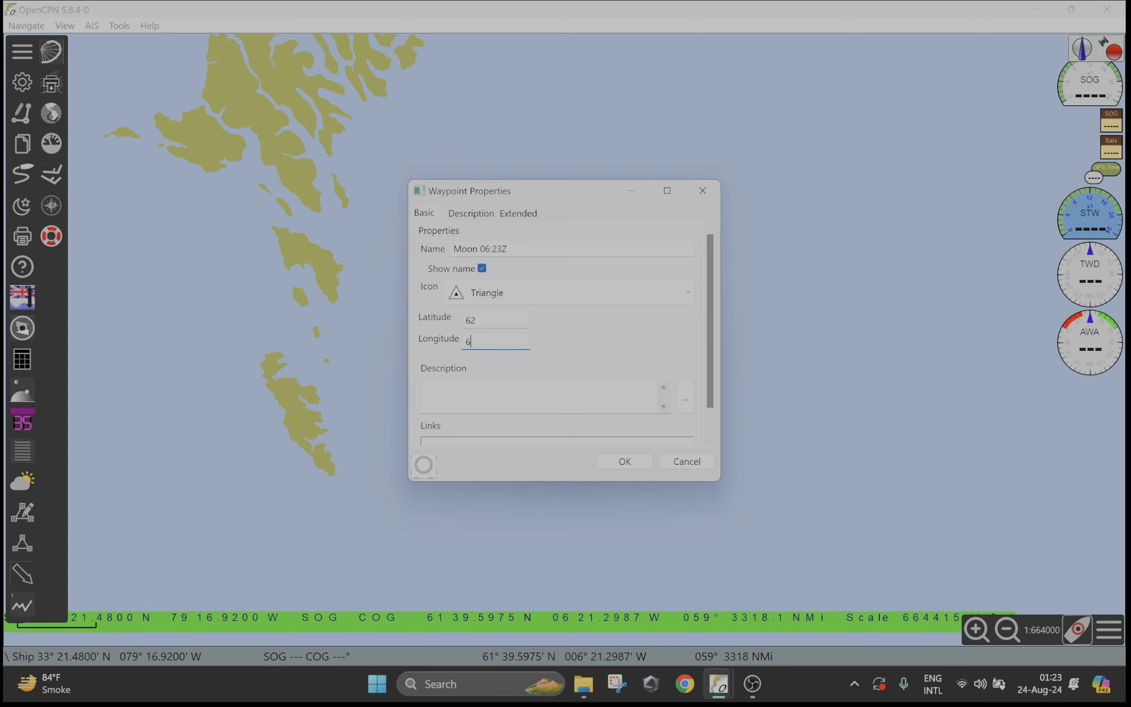
text( w)
click(634, 467)
drag(493, 336, 588, 469)
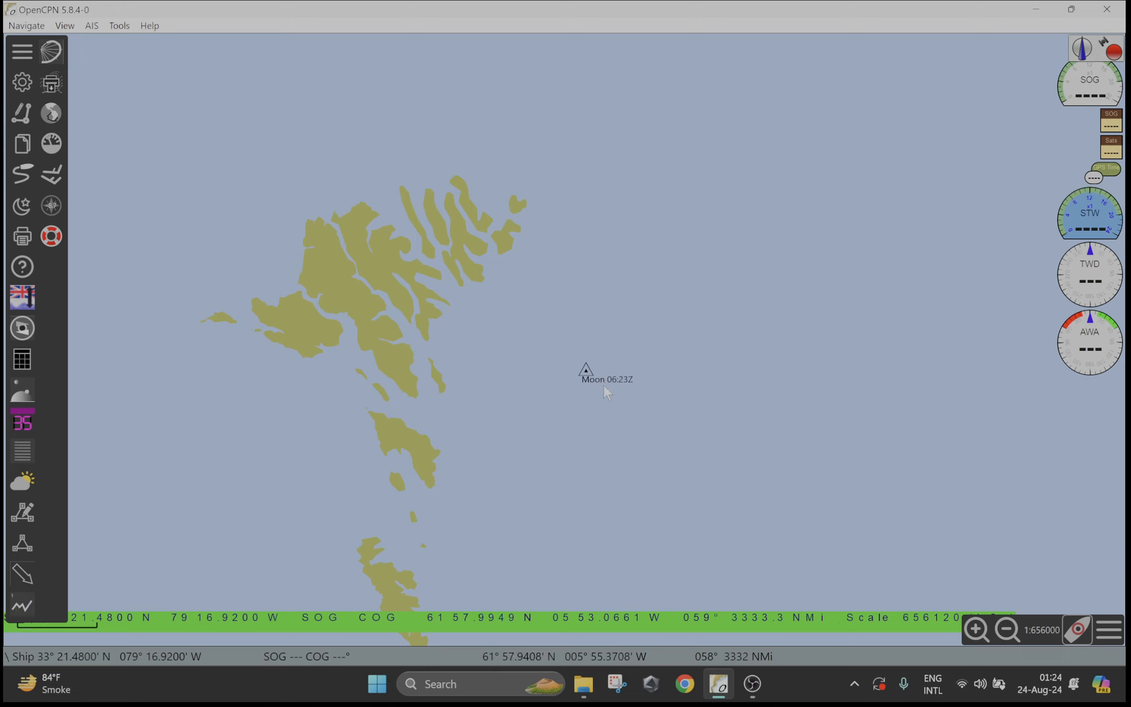
scroll(598, 385, up, 1)
scroll(597, 388, up, 2)
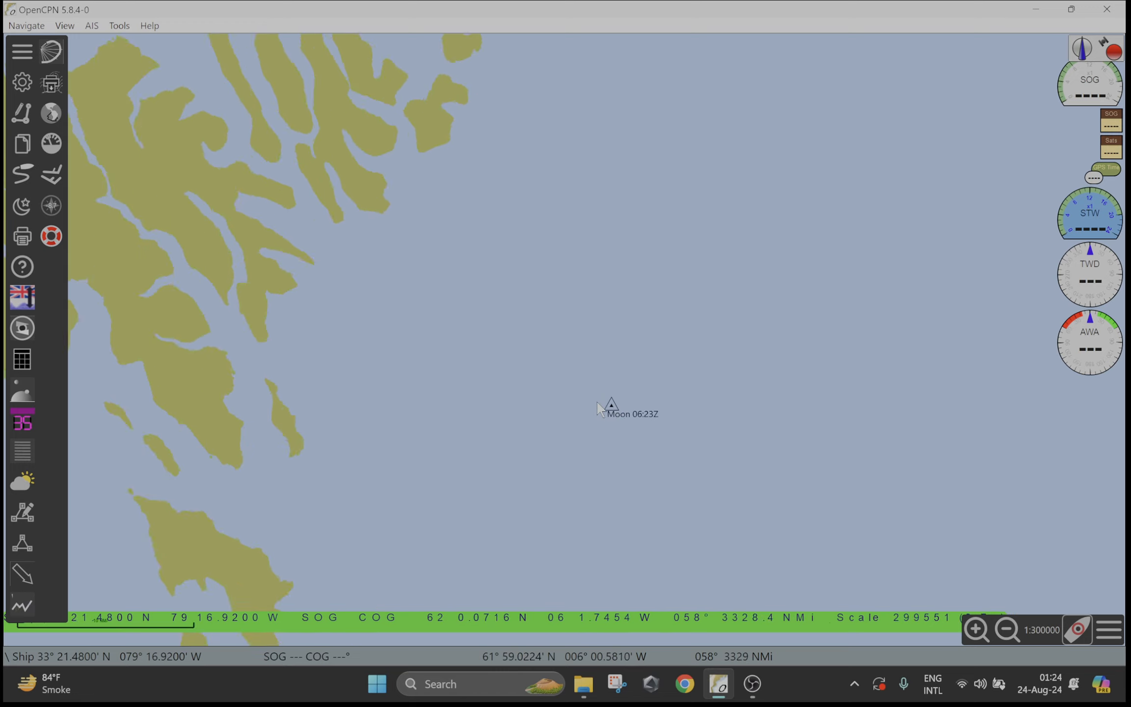
drag(667, 494, 535, 369)
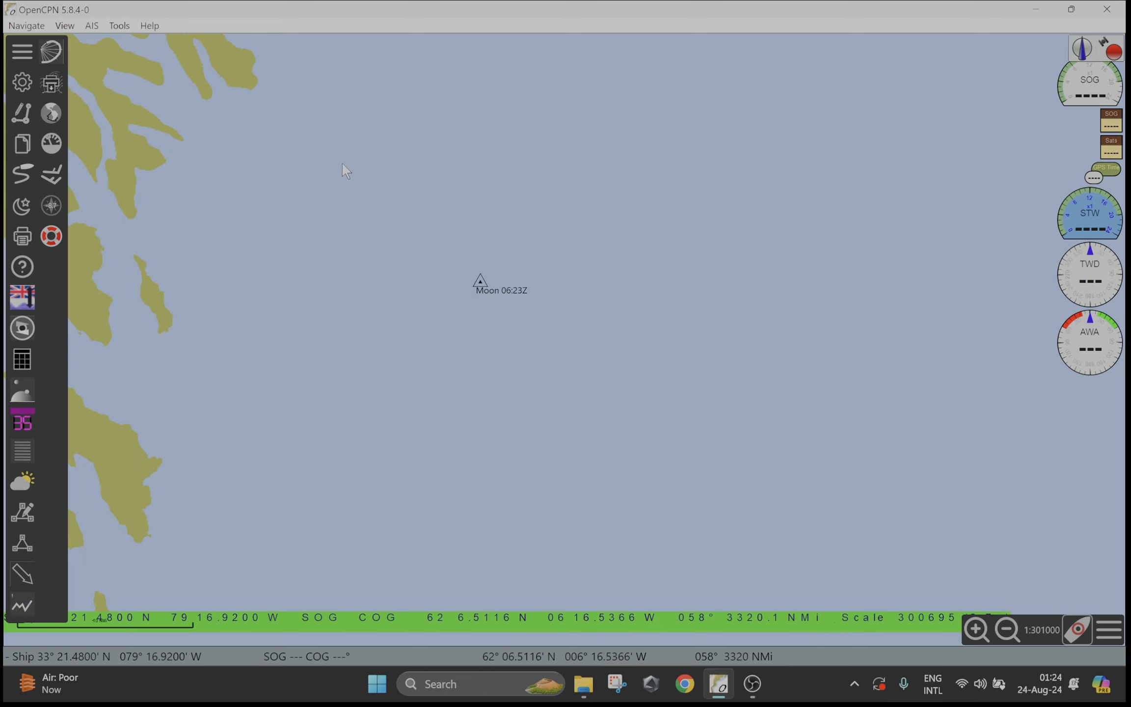
right_click(481, 290)
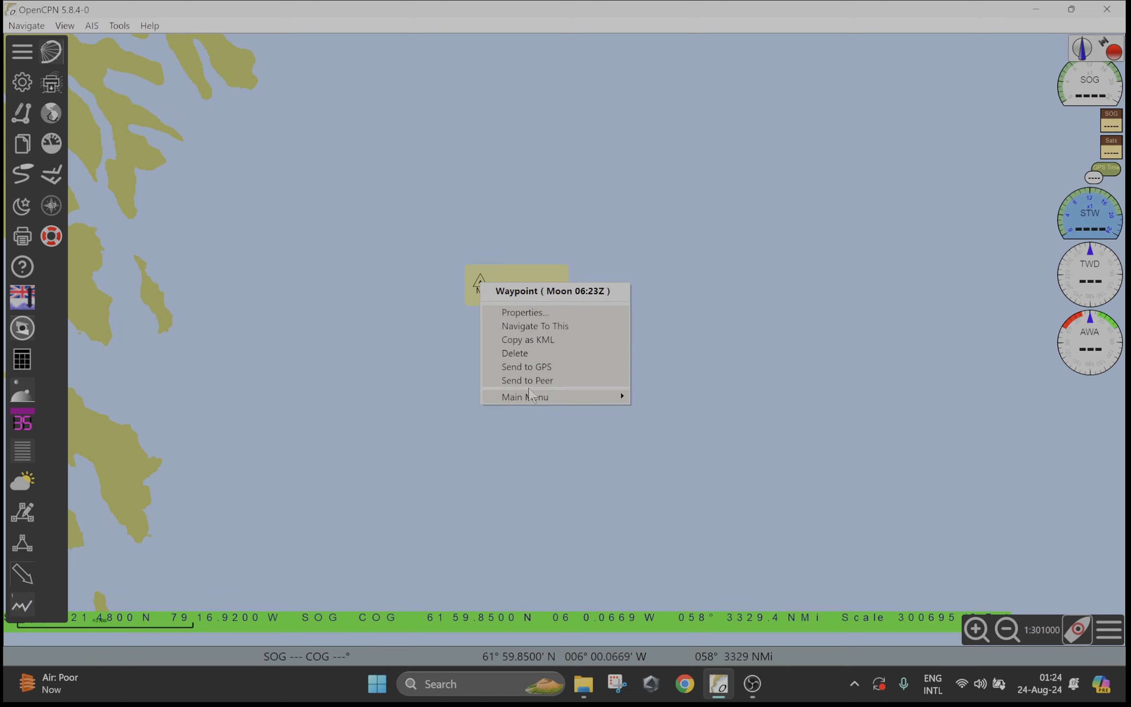
mouse_move(574, 404)
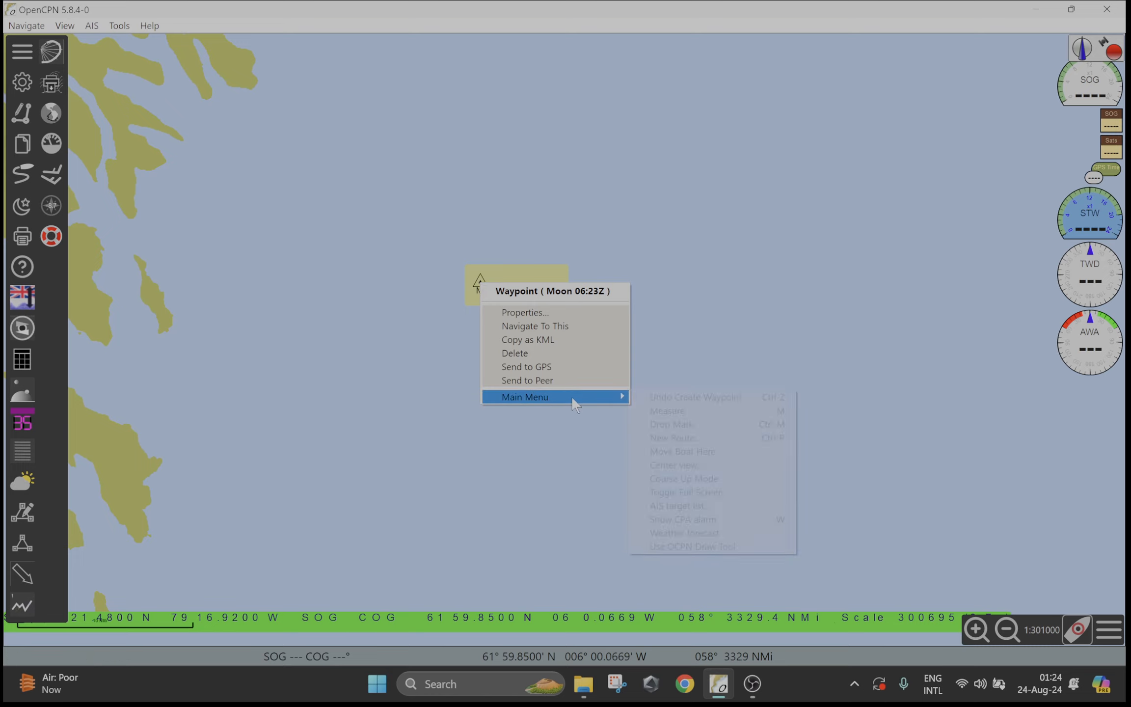
click(675, 438)
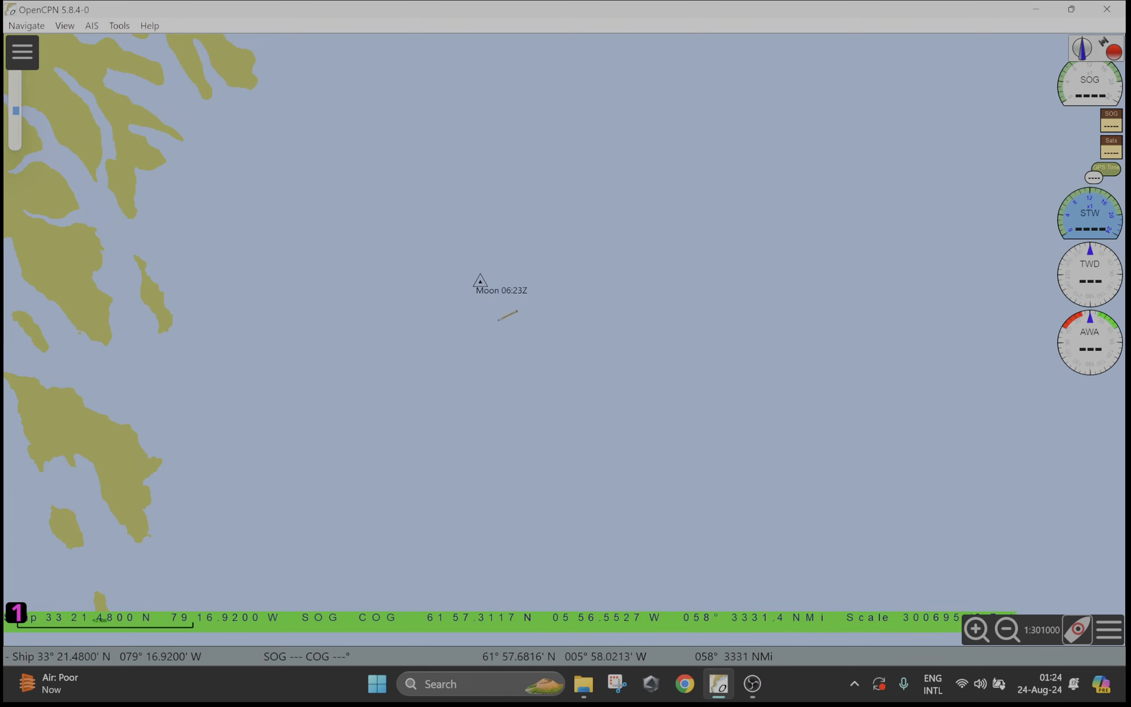
key(Escape)
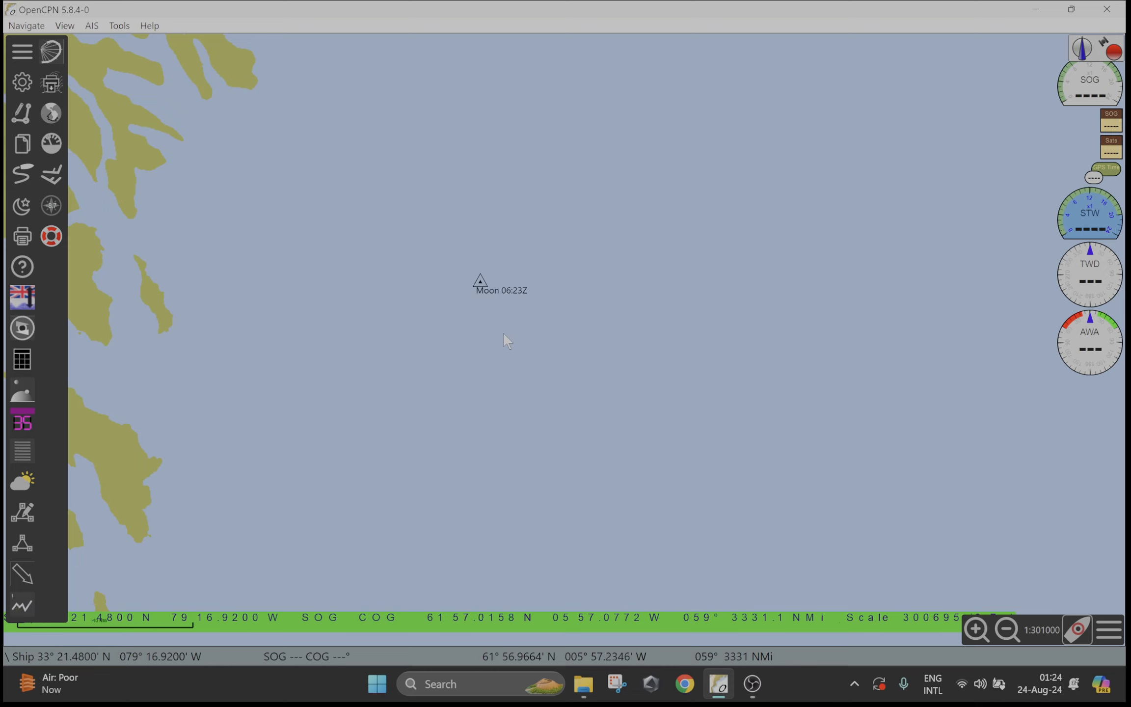
Step: Start a new route from the existing Moon 06:23Z waypoint and place its second point about 7.1 NMi away bearing about 119°
right_click(505, 332)
click(541, 369)
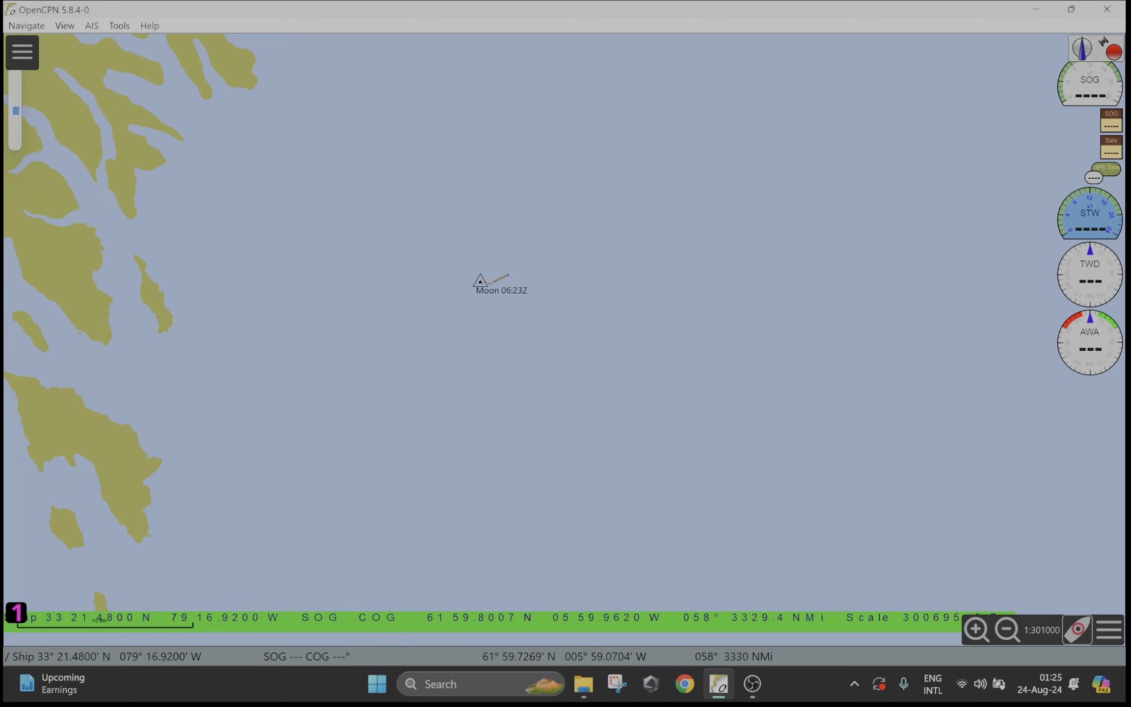
click(481, 282)
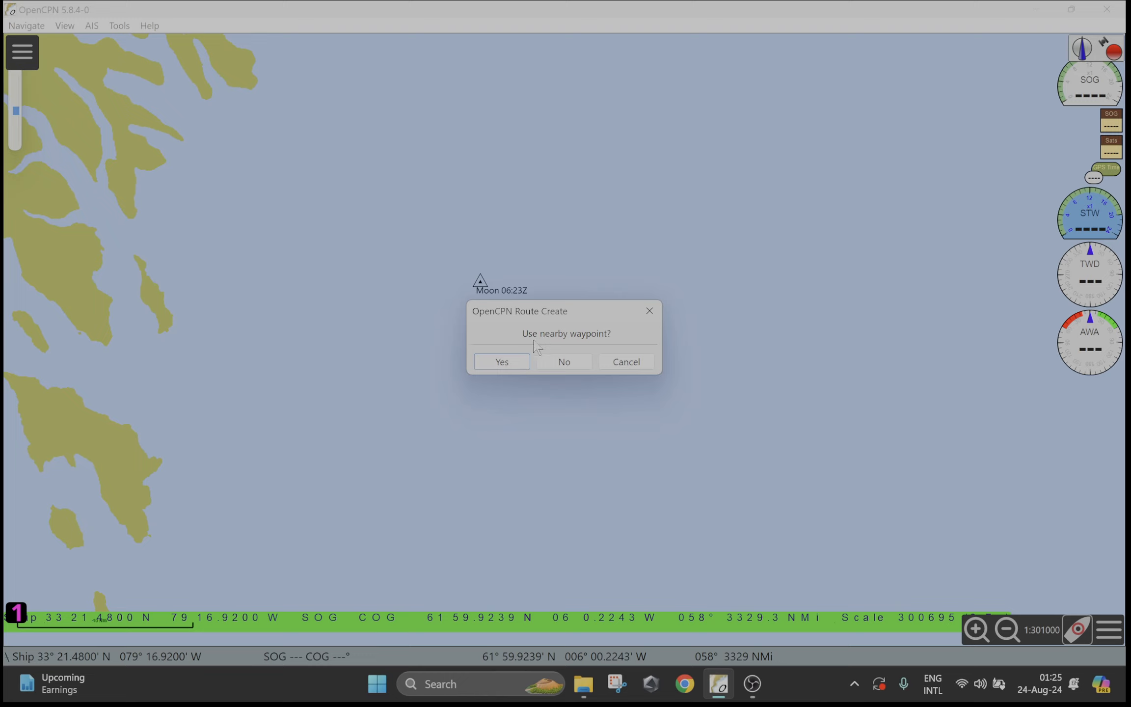
click(505, 365)
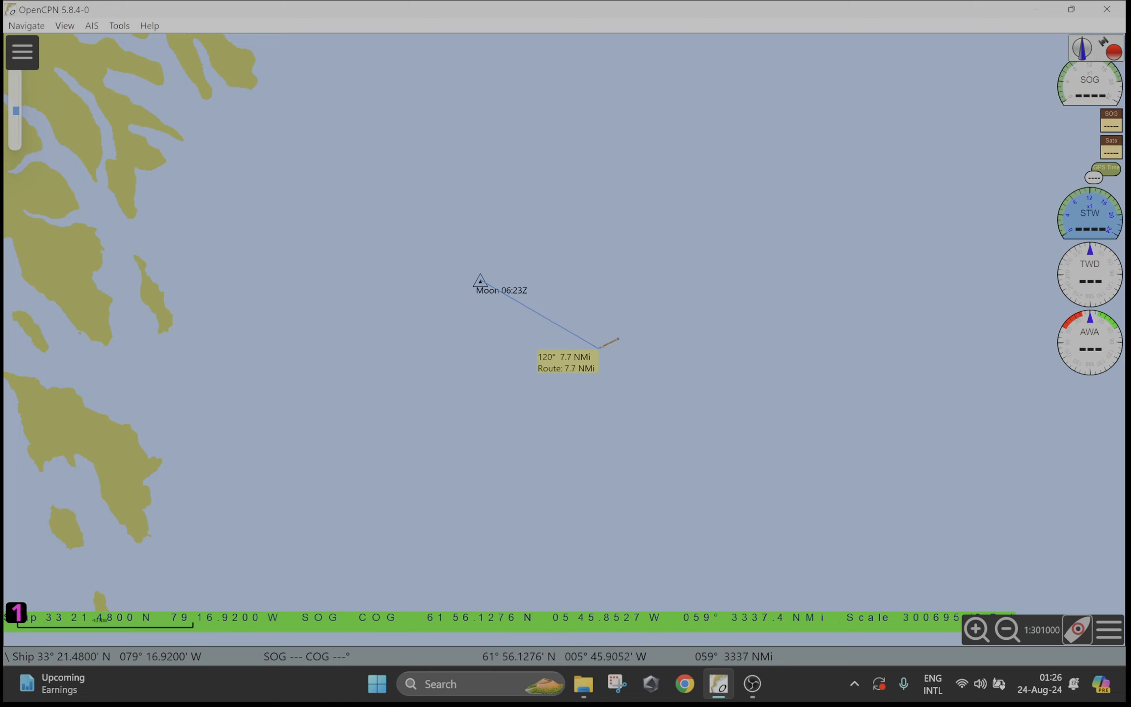
scroll(592, 342, up, 1)
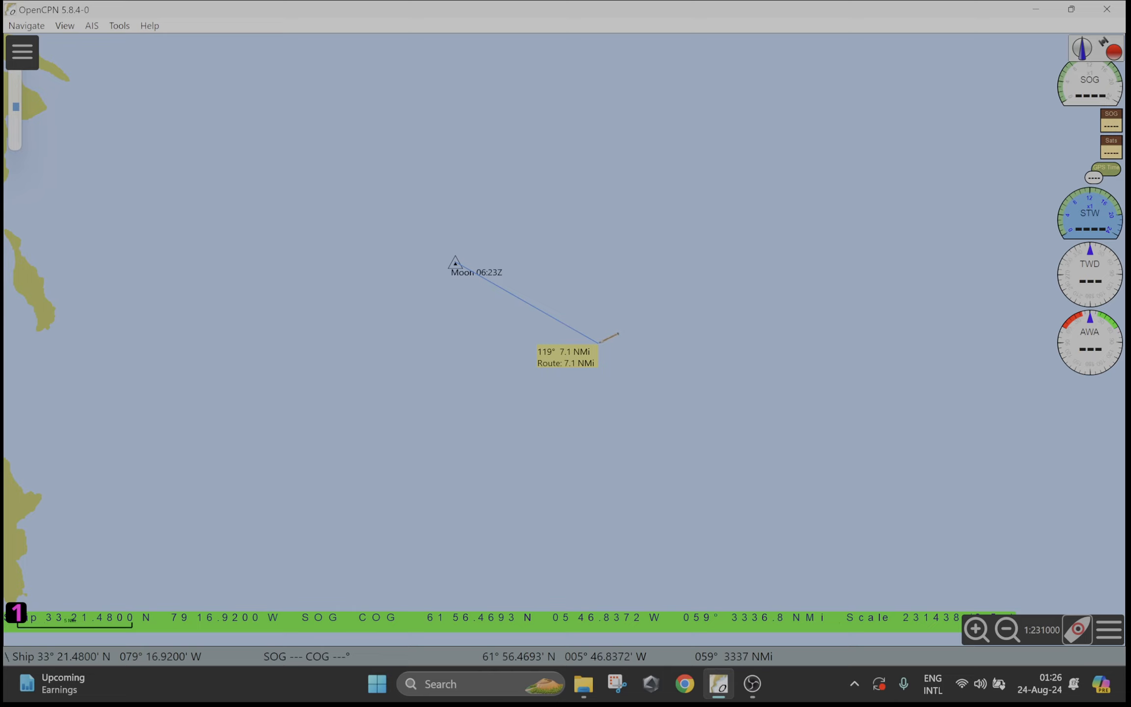
click(599, 342)
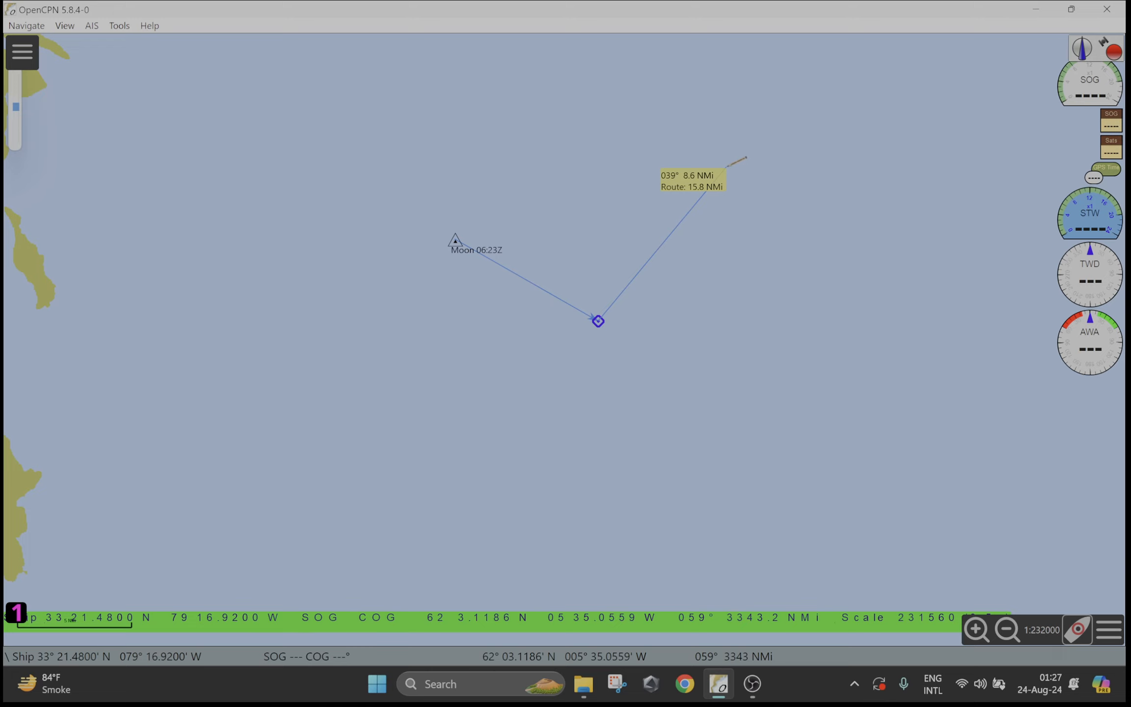
Step: Extend the route northeast with a point about 21.4 NMi from the second one, bearing about 029°
scroll(727, 166, down, 2)
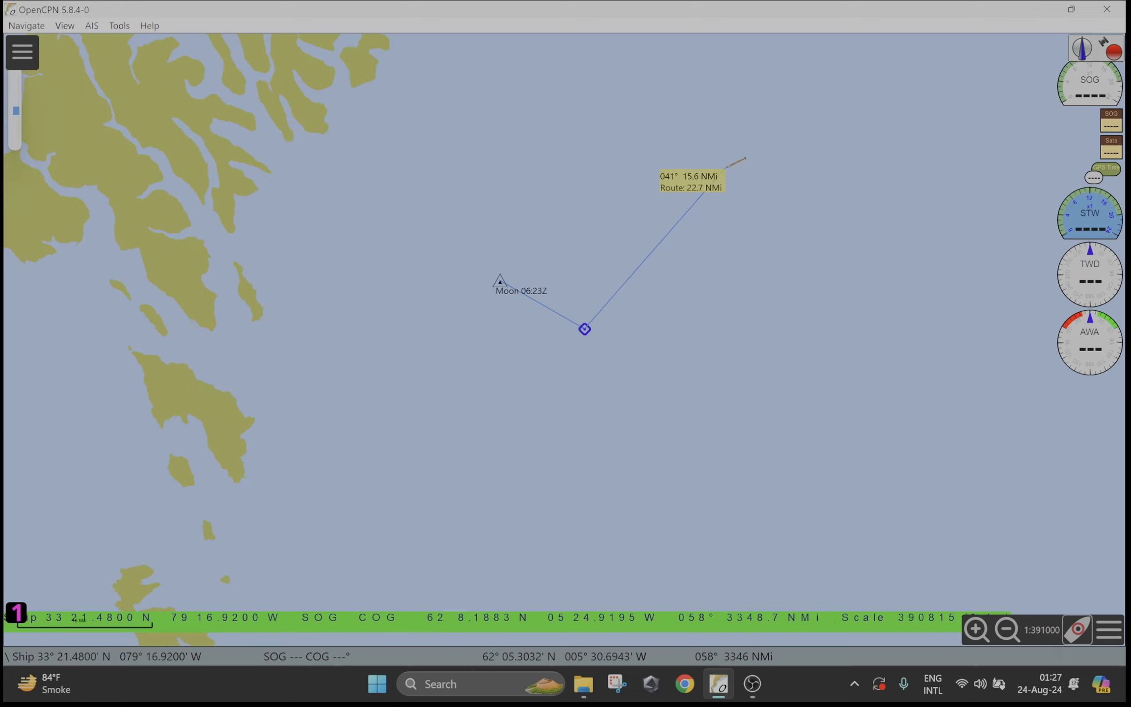
key(Up)
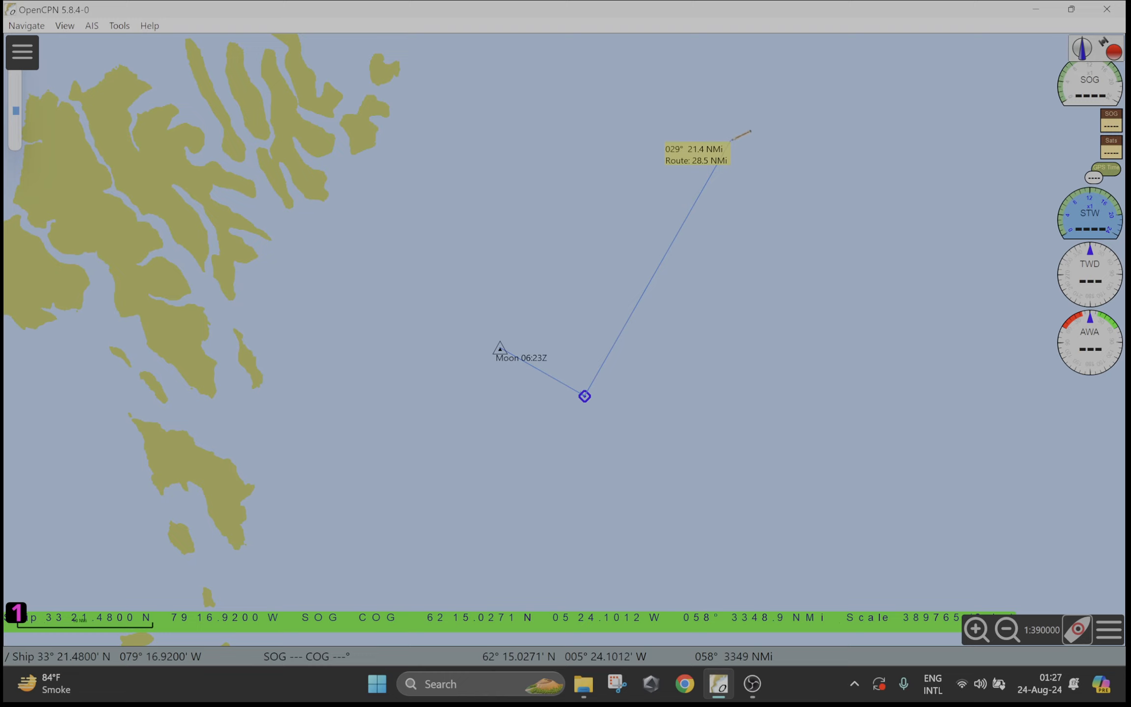
click(731, 140)
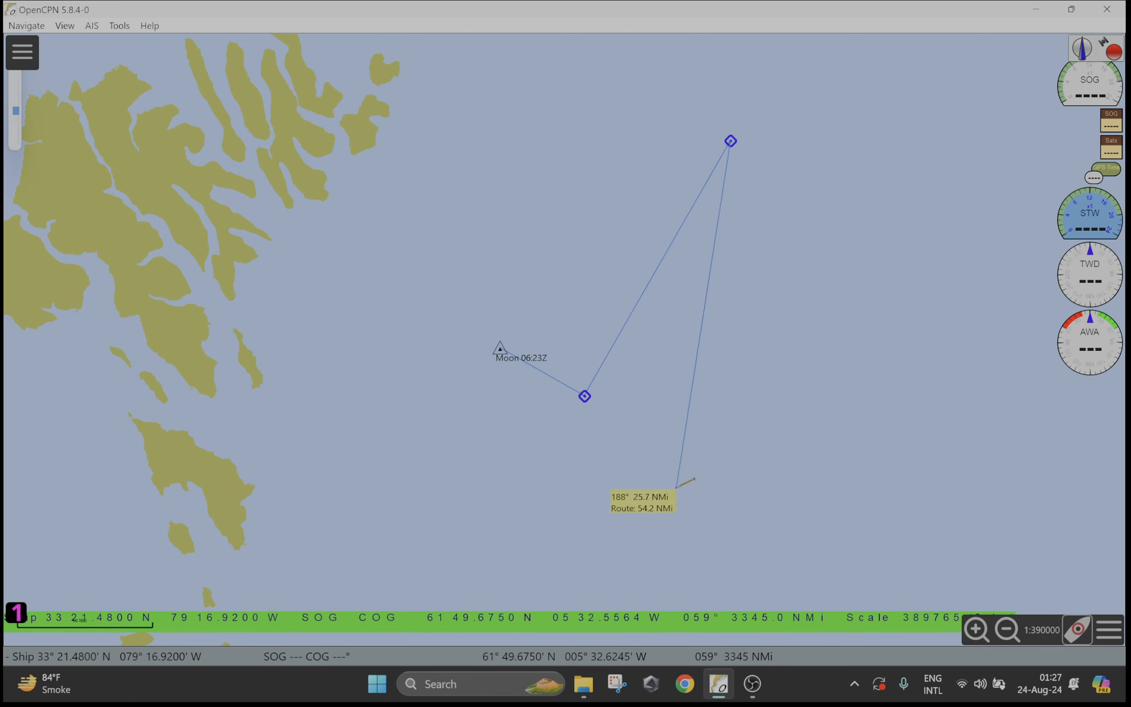
Step: Run the last leg back through the second point on about 209° for about 51.8 NMi, and finish the route
scroll(670, 490, down, 1)
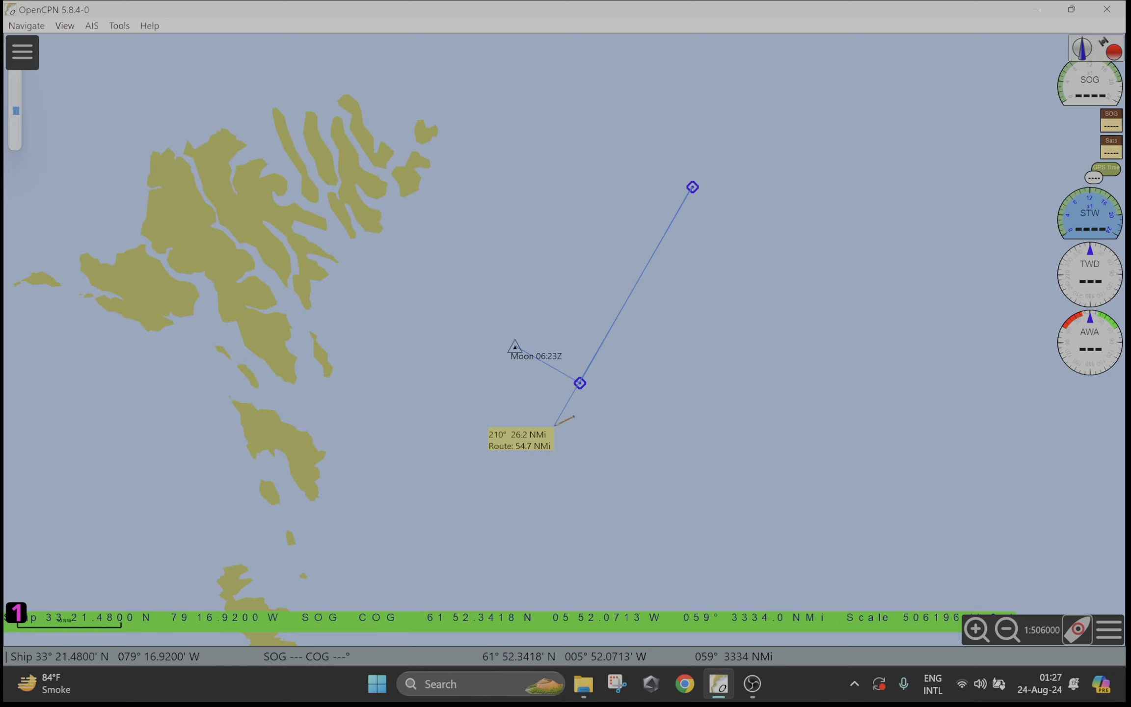
scroll(475, 560, down, 1)
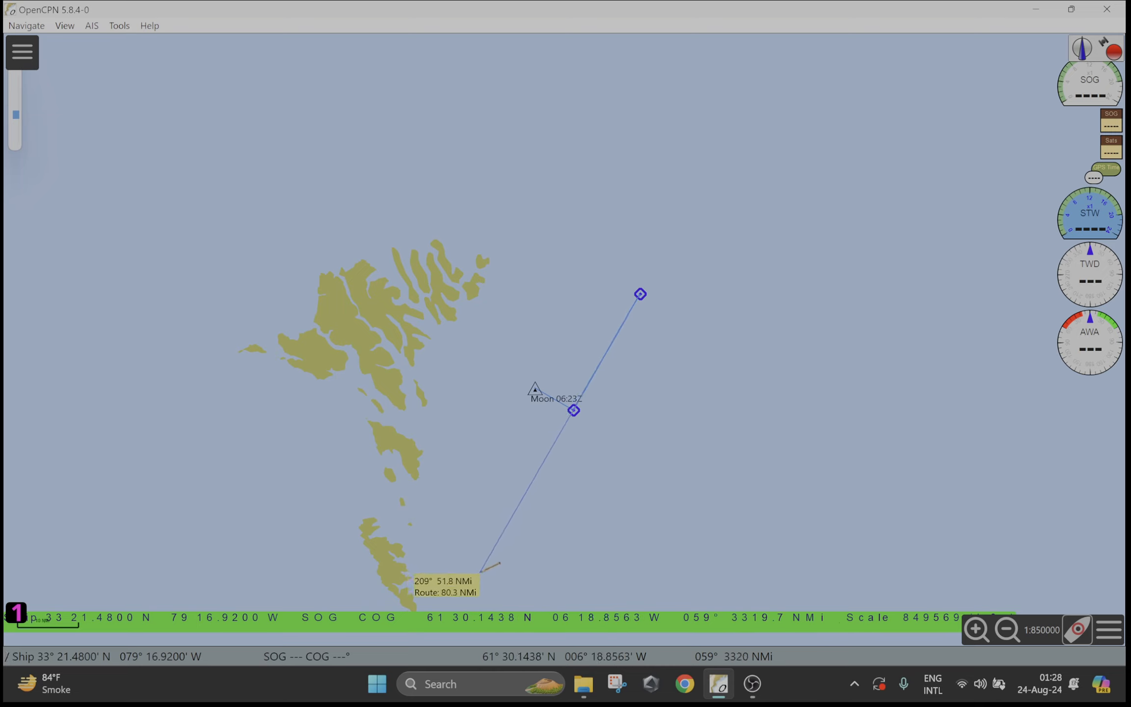
click(480, 572)
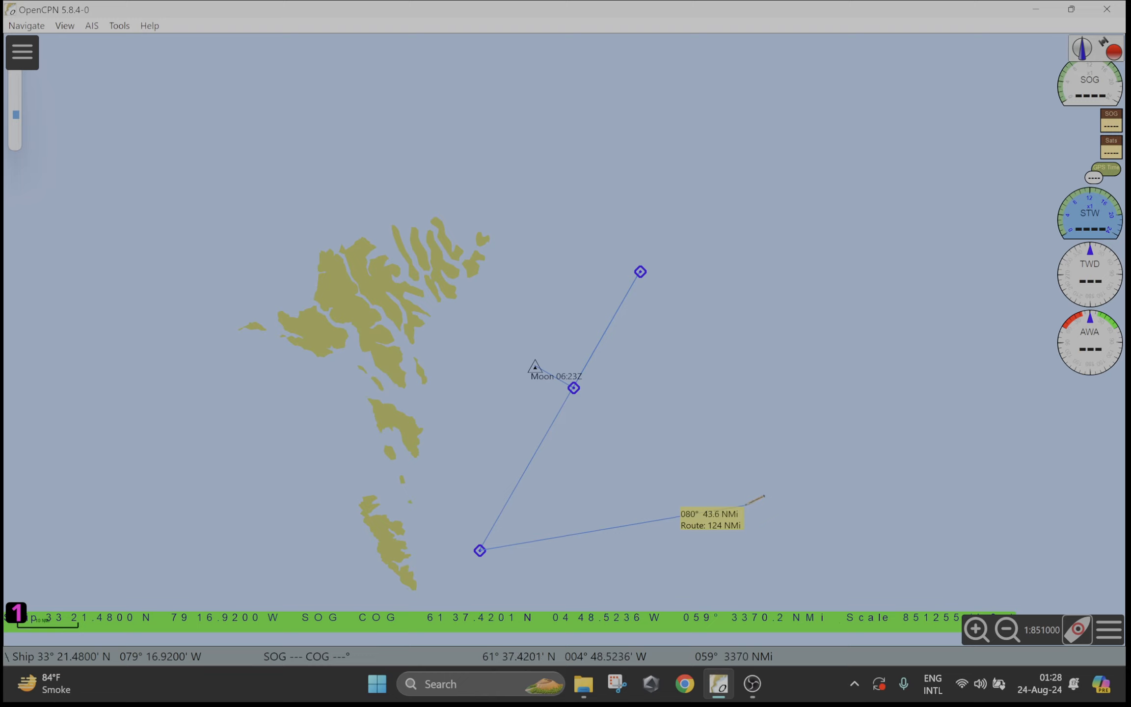
key(Escape)
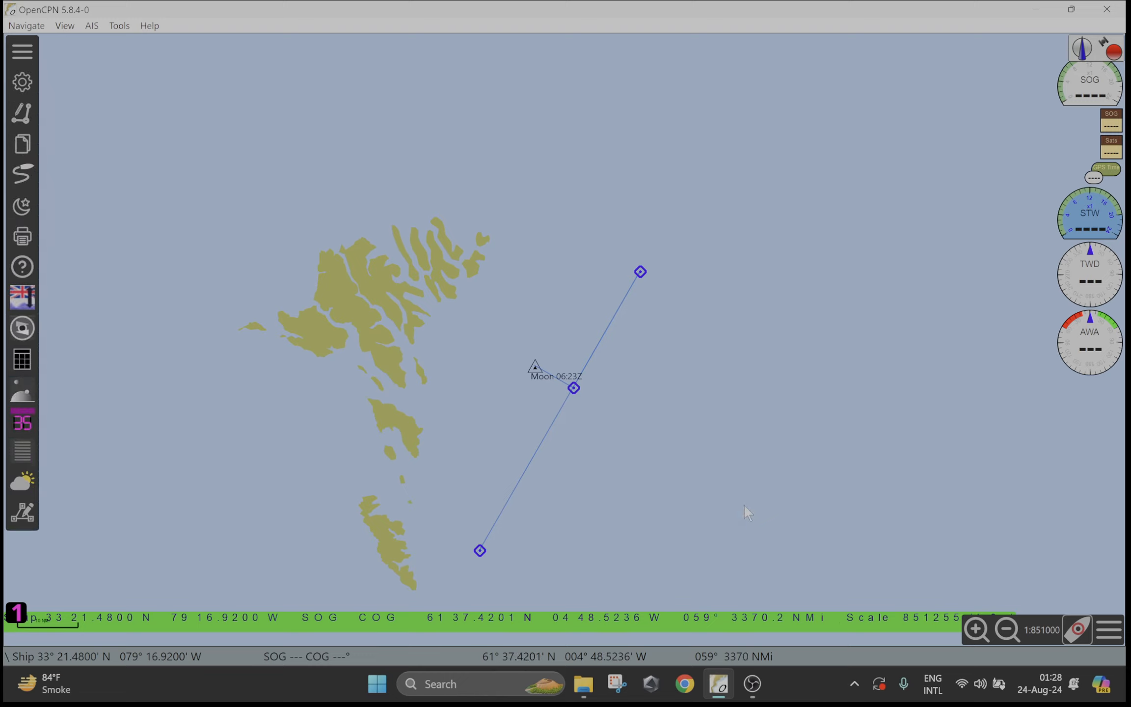
Step: Examine the plotted line of position, its leg details at the southern end, and how it lies relative to the Moon 06:23Z waypoint
scroll(574, 425, up, 1)
scroll(573, 424, up, 2)
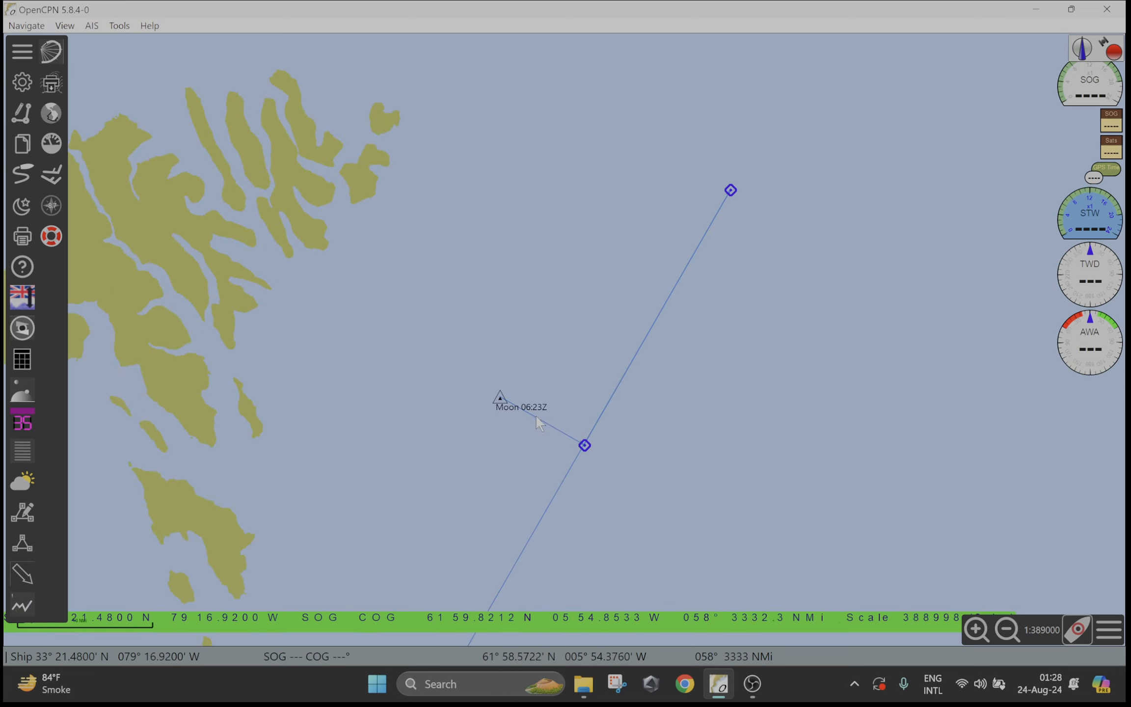
scroll(477, 480, down, 2)
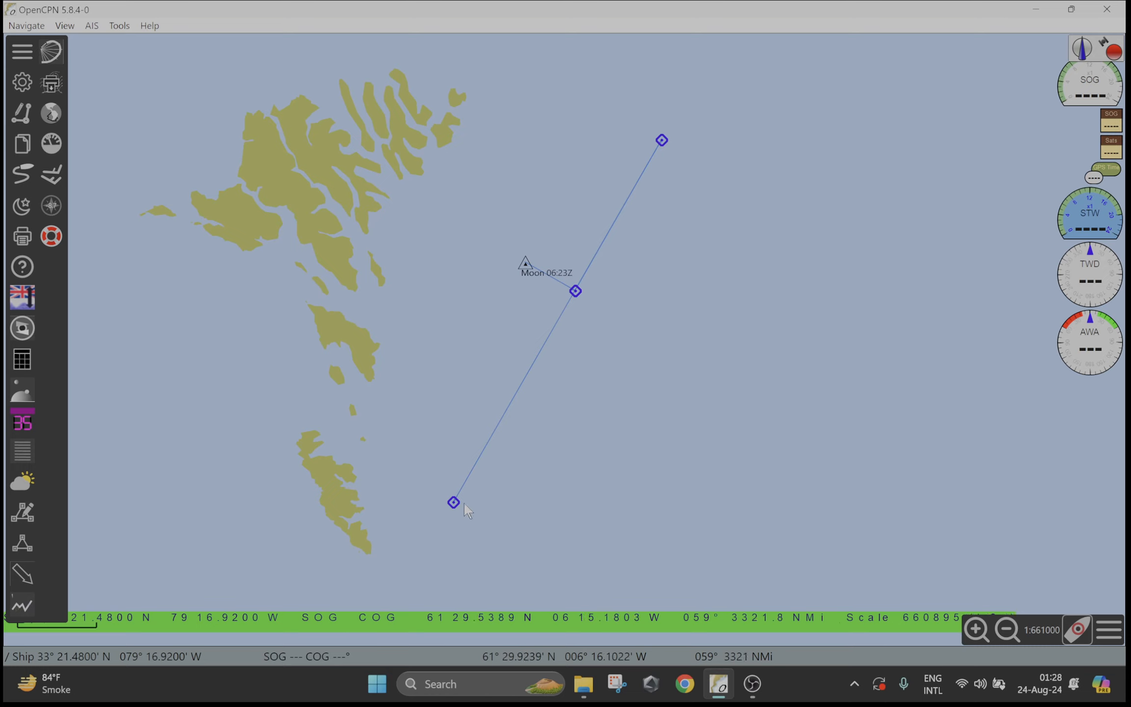
mouse_move(455, 506)
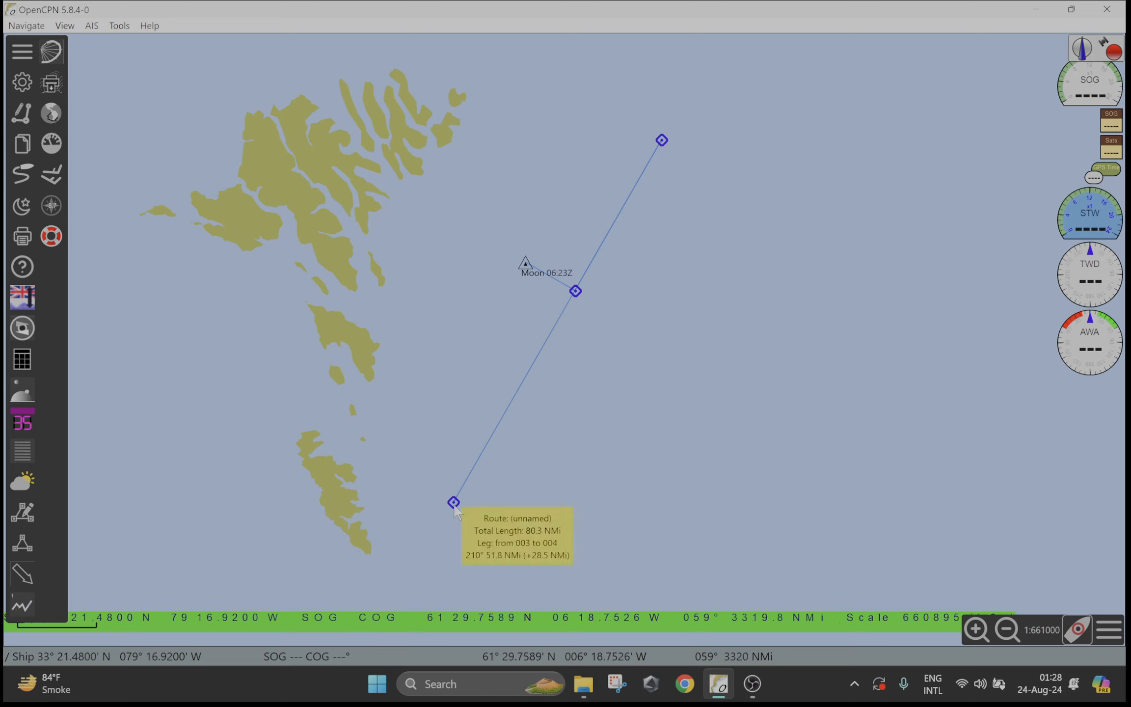
mouse_move(540, 277)
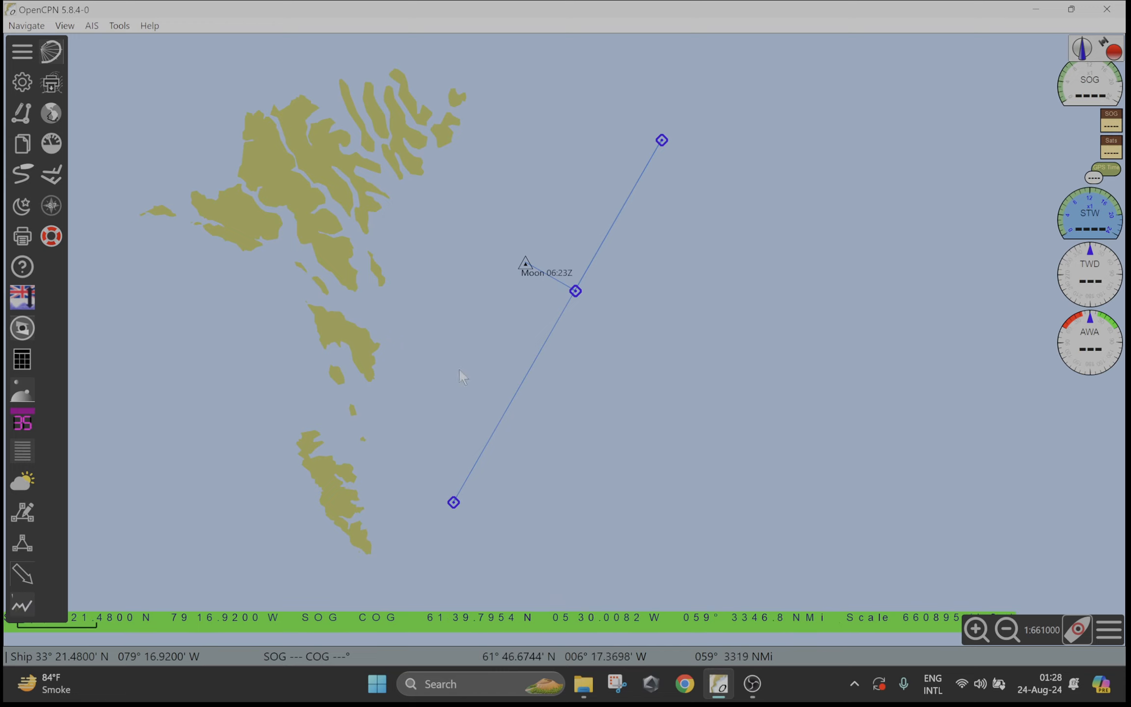
scroll(576, 351, up, 2)
scroll(576, 351, down, 2)
scroll(577, 376, up, 2)
mouse_move(540, 335)
scroll(565, 342, down, 2)
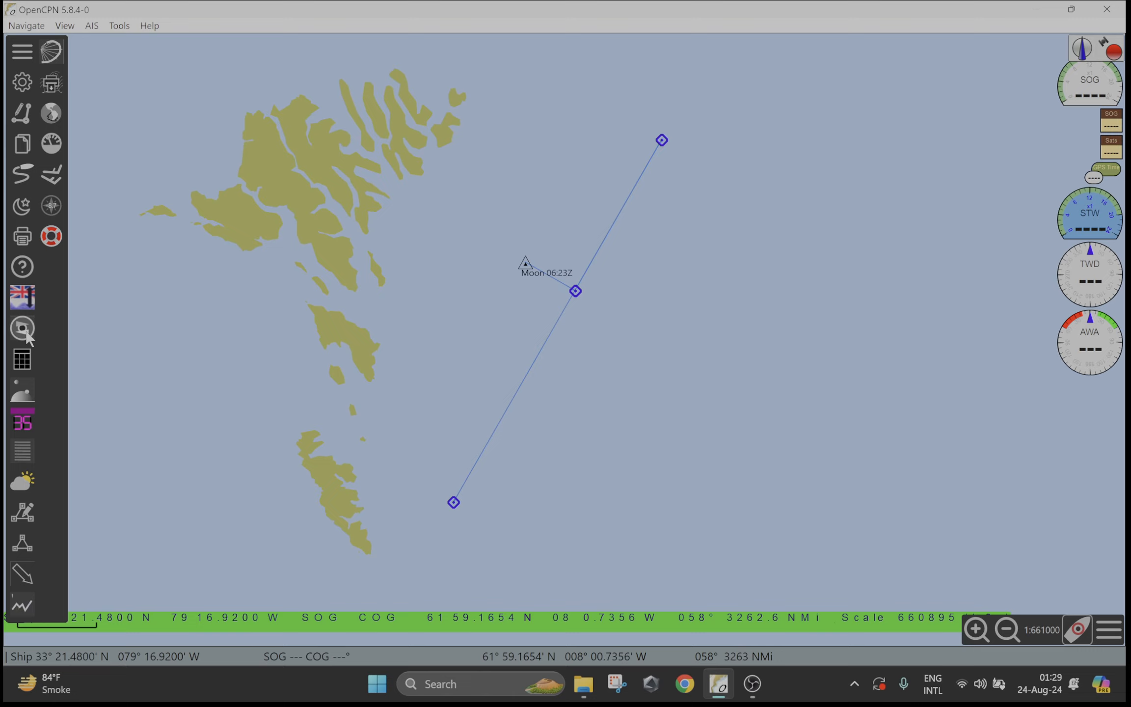
Step: Open the Celestial Navigation Sights window, move it aside, and look at a new sight's properties without creating the sight
click(25, 392)
drag(549, 291, 226, 253)
click(243, 274)
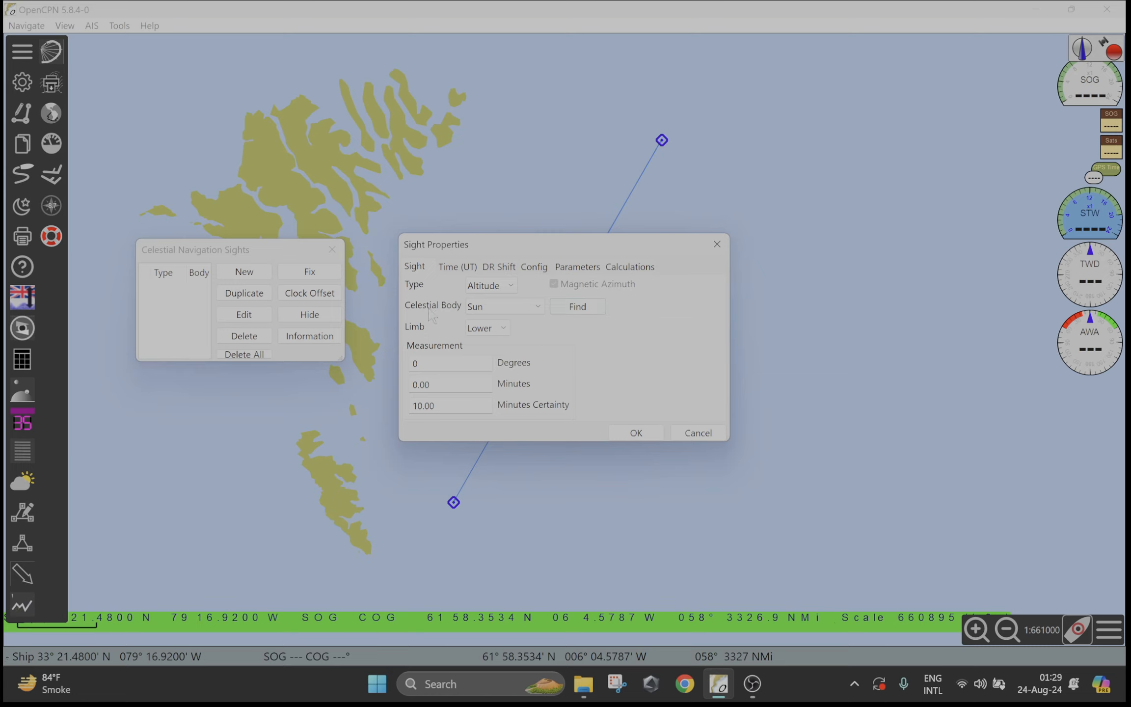
click(687, 432)
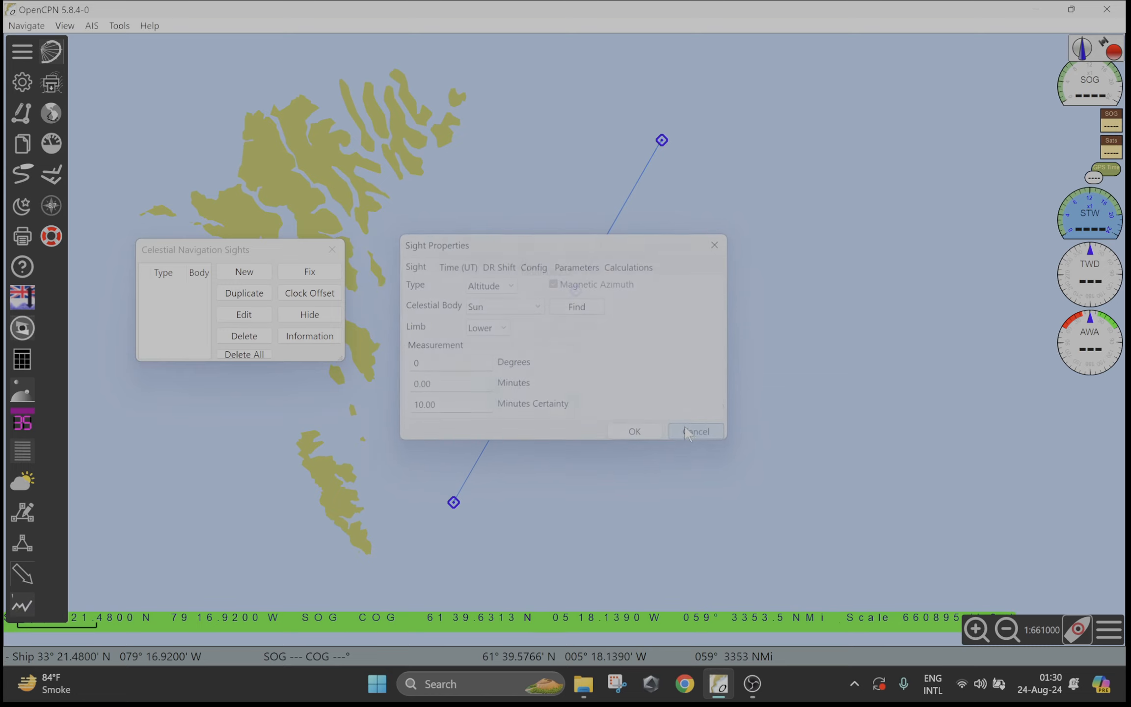